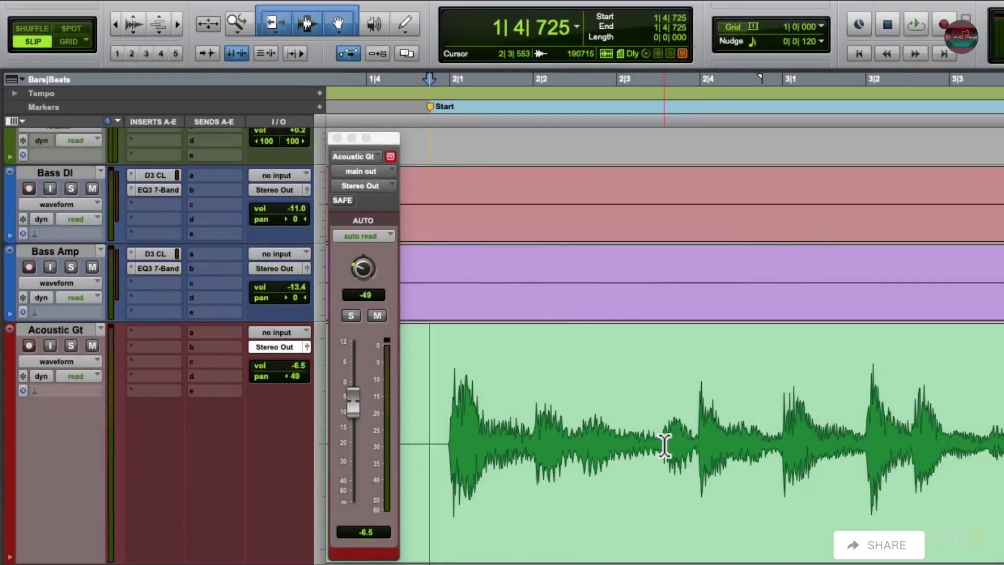
- Play the session through, stop it, and solo the Acoustic Gt track
key("space")
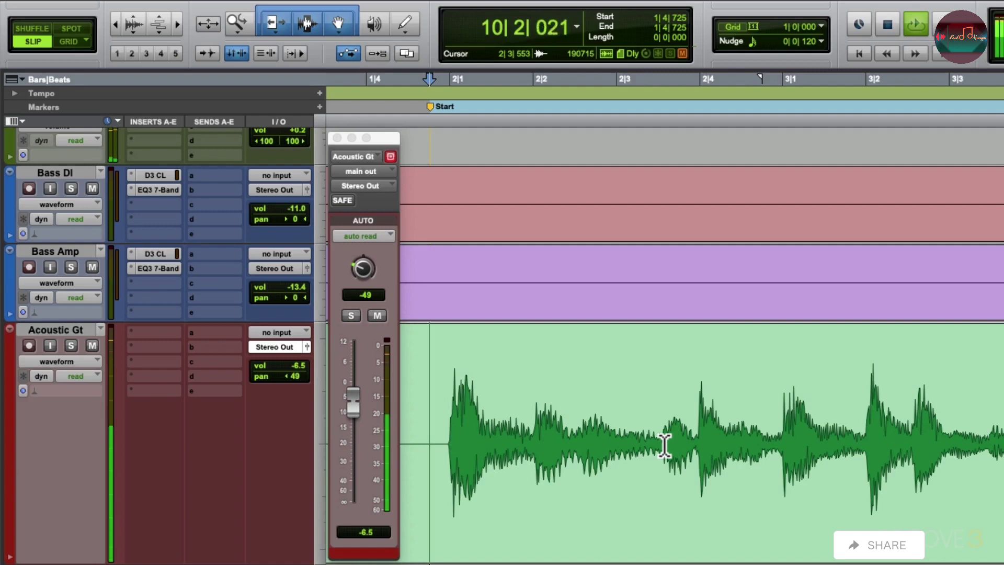
key("space")
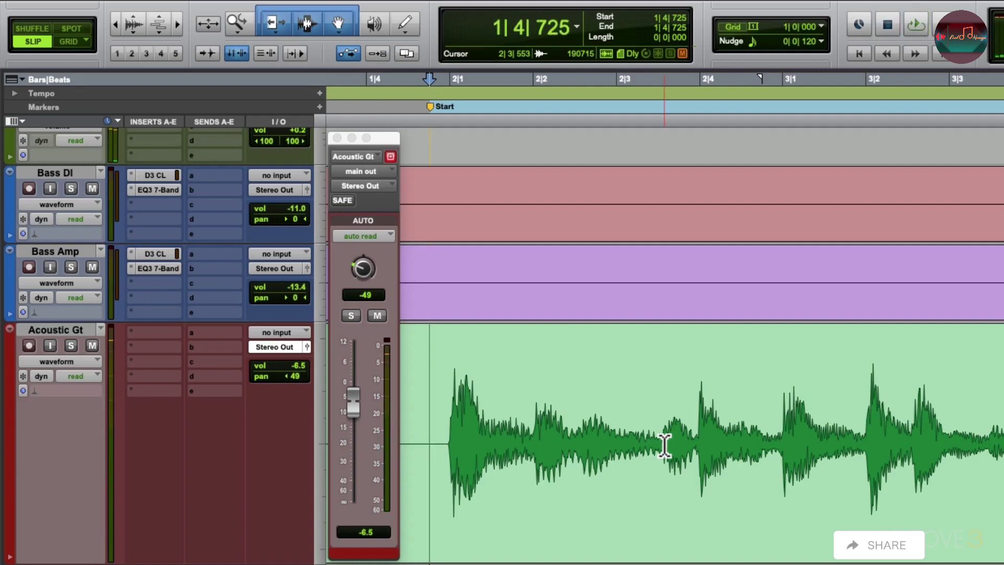
key("shift+s")
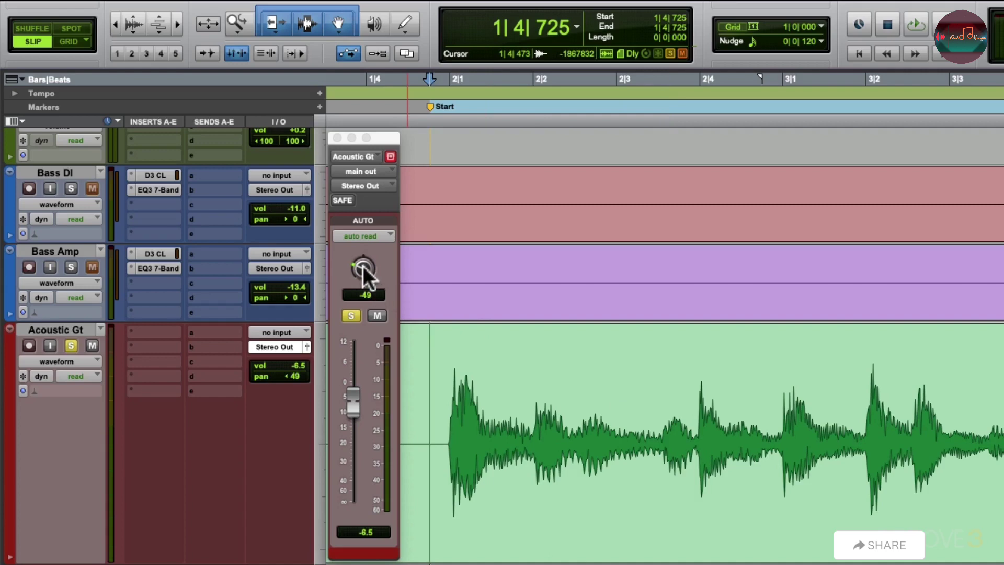
- Reset the Acoustic Gt pan from 49 left to centre and audition the result
left_click(363, 267, "alt")
key("space")
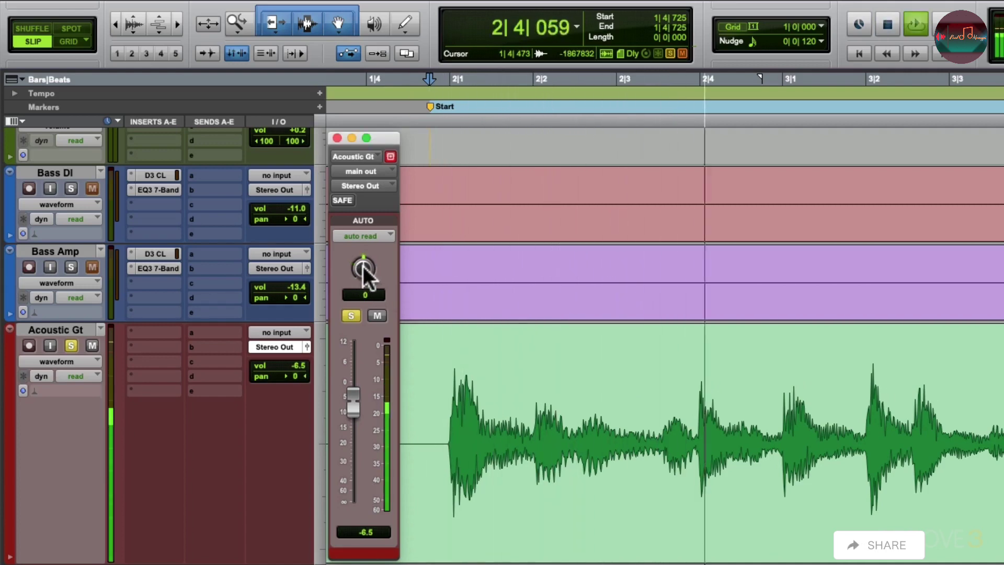
key("space")
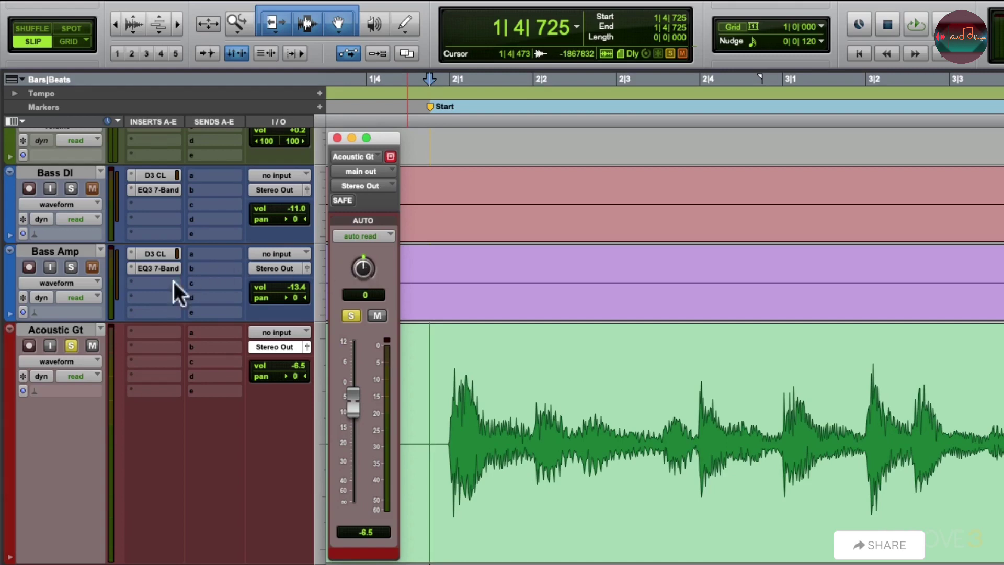
- Insert EQ3 7-Band on Acoustic Gt with an 18 dB/oct high-pass near 103.9 Hz
left_click(138, 334)
mouse_move(179, 333)
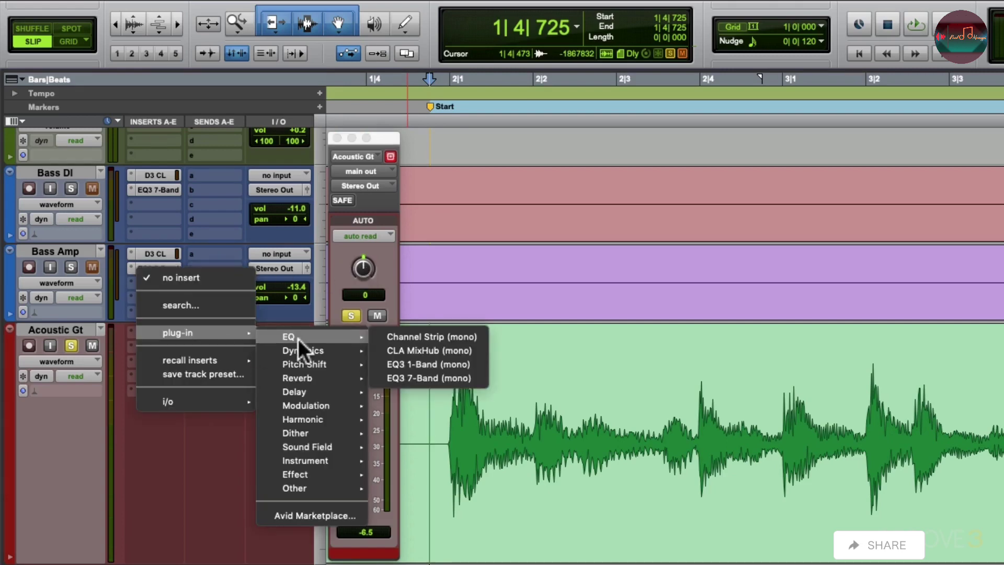
left_click(395, 378)
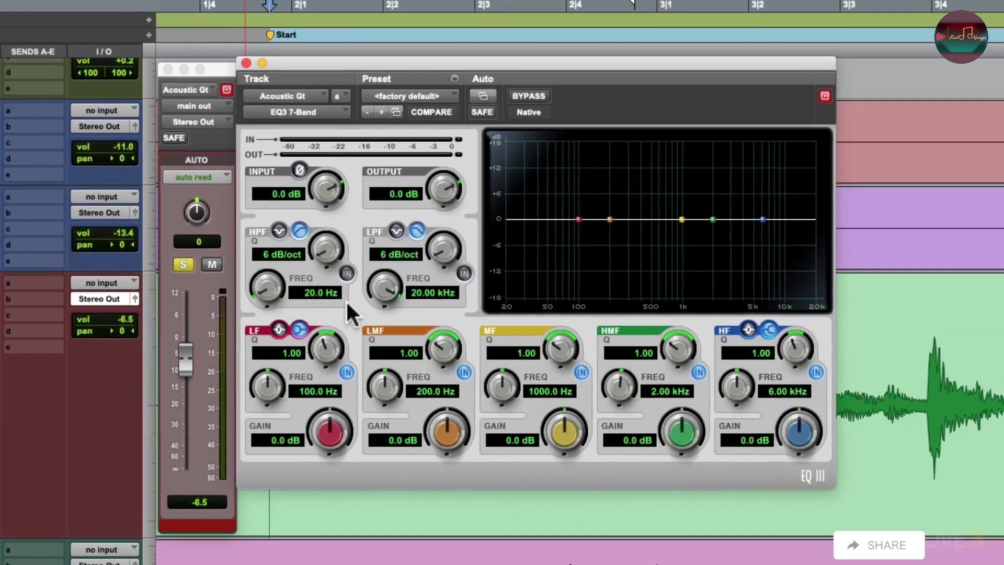
left_click(346, 274)
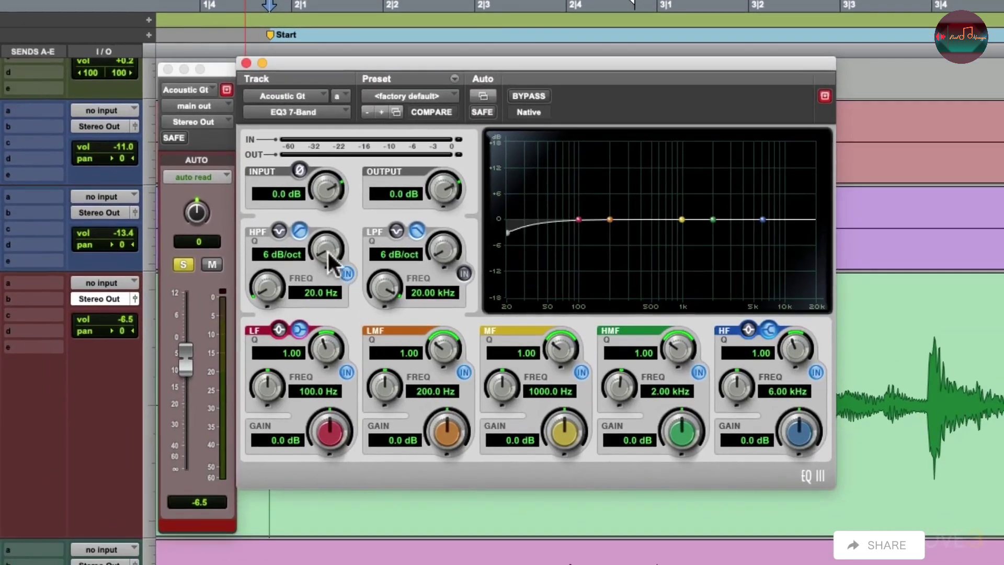
left_click_drag(328, 250, 330, 179)
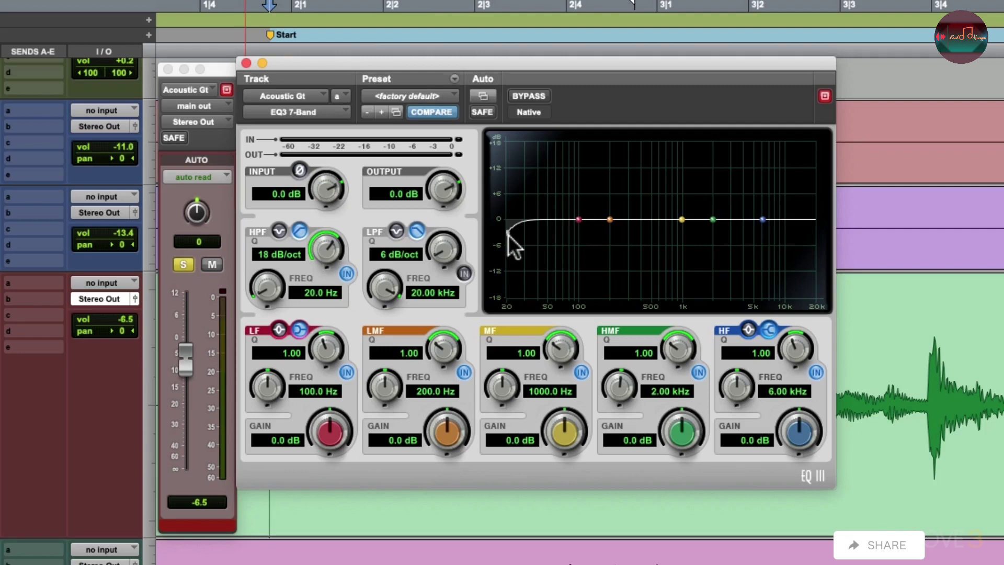
mouse_move(509, 235)
left_mouse_down()
mouse_move(580, 235)
mouse_move(609, 220)
mouse_move(611, 280)
mouse_move(615, 226)
left_mouse_up()
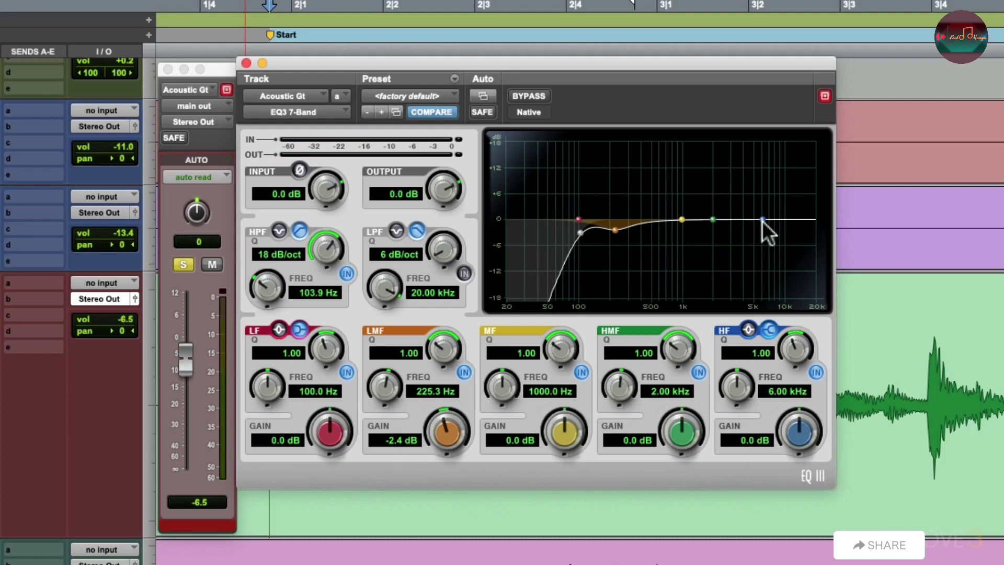
- Boost the EQ high shelf 3.8 dB at 4.34 kHz and compare it against Bypass
left_click_drag(762, 220, 747, 201)
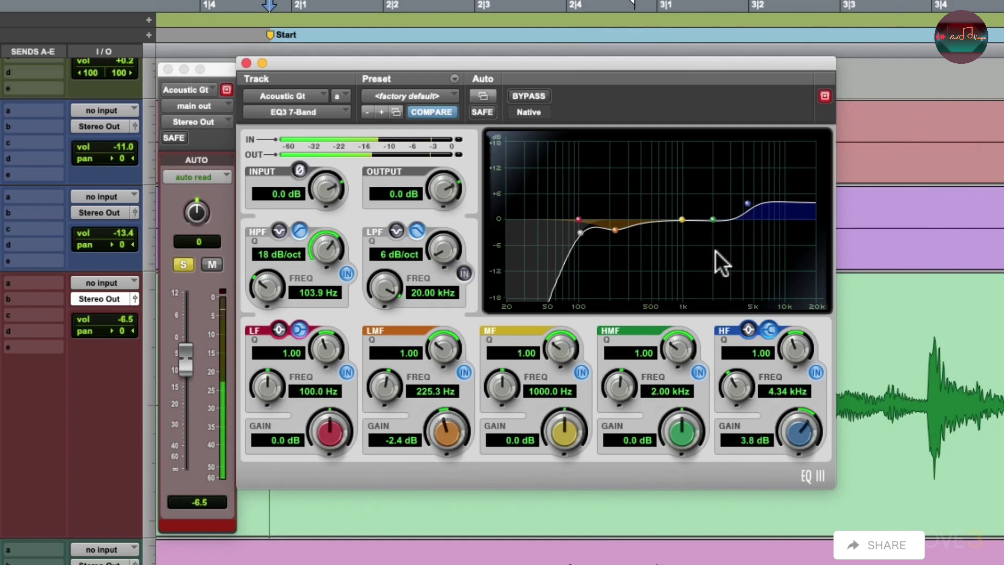
left_click(539, 98)
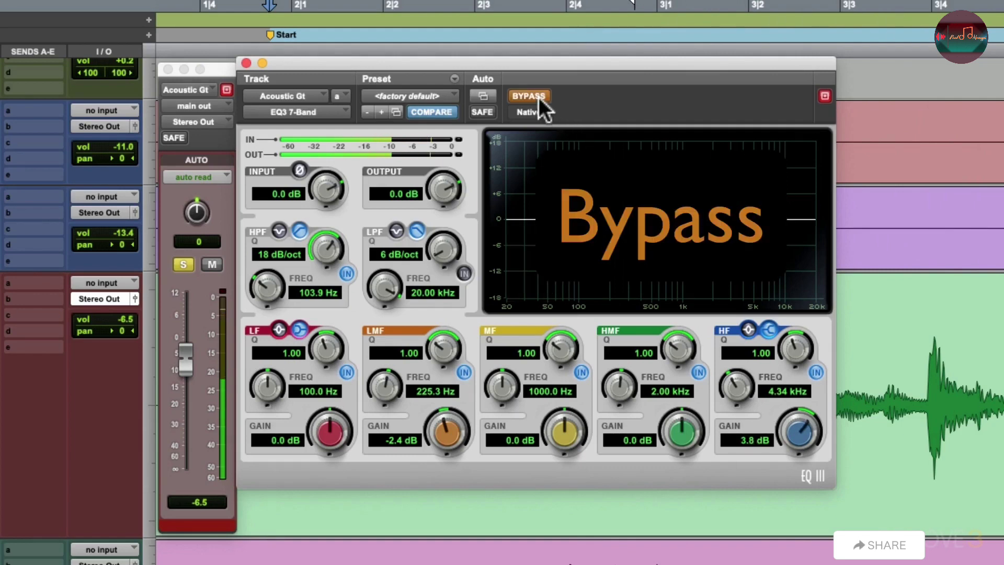
left_click(539, 98)
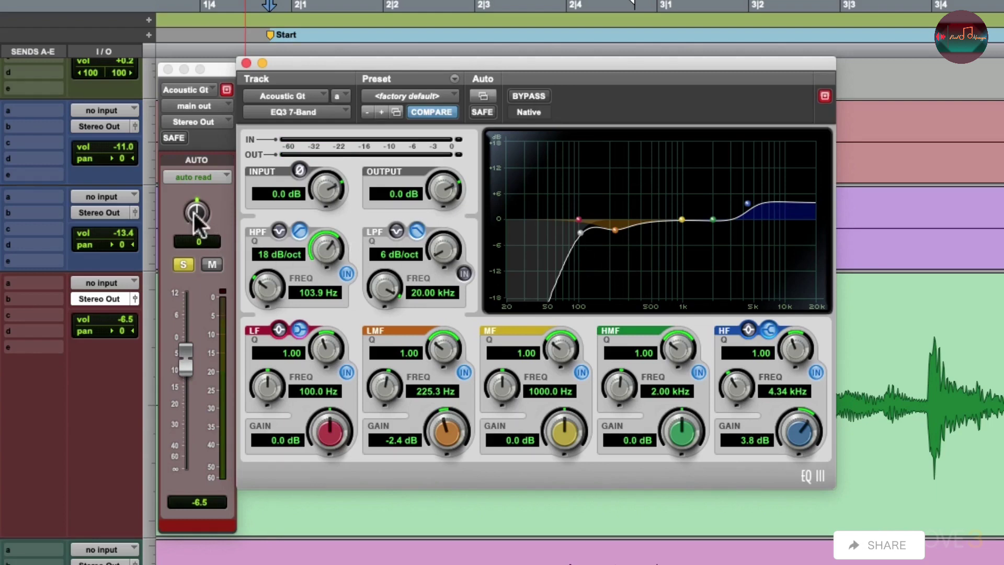
- Pan Acoustic Gt 49 left and route send a to a new mono aux, Ac Gt R
mouse_move(196, 213)
left_mouse_down()
mouse_move(195, 236)
mouse_move(183, 237)
left_mouse_up()
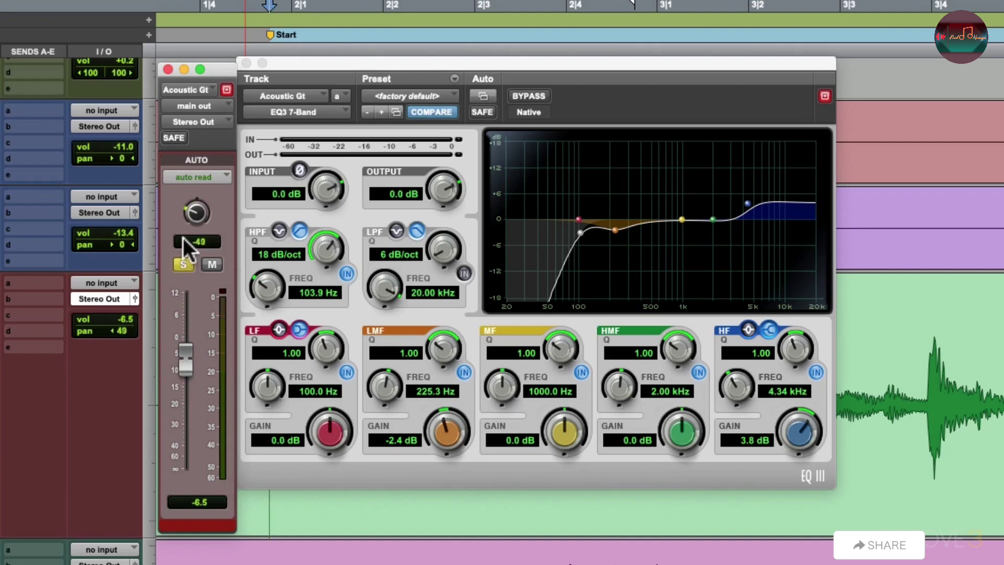
key("space")
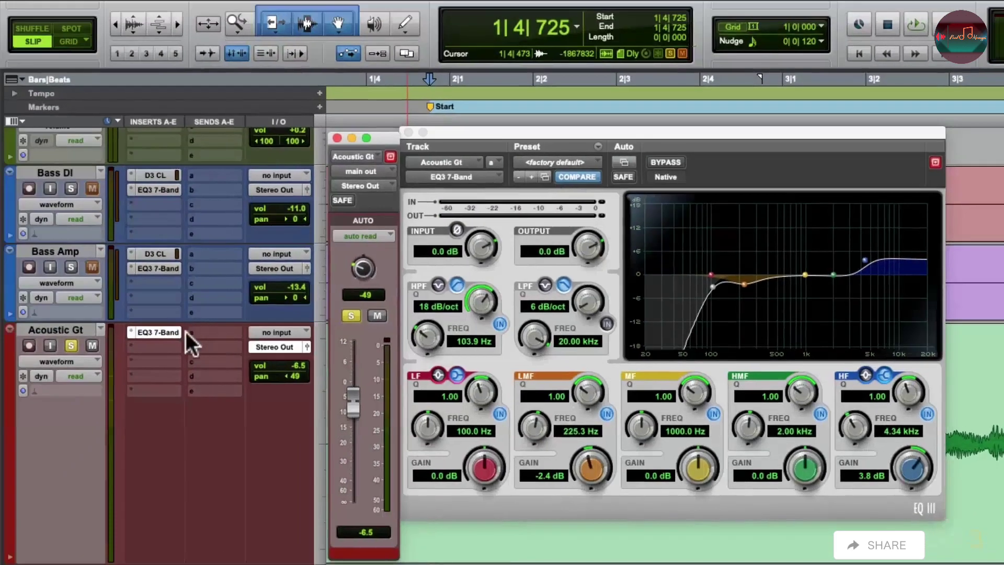
left_click(187, 332)
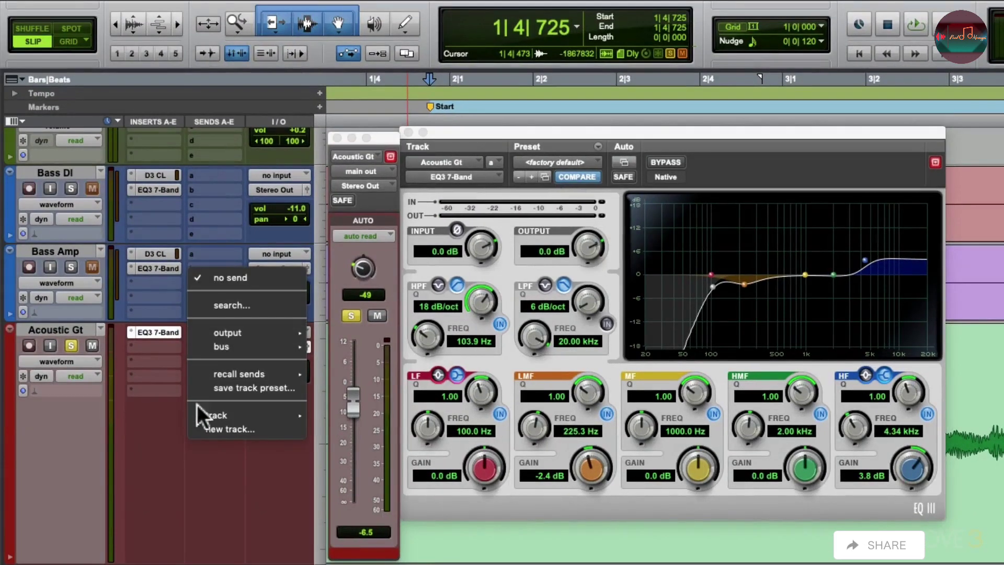
left_click(197, 427)
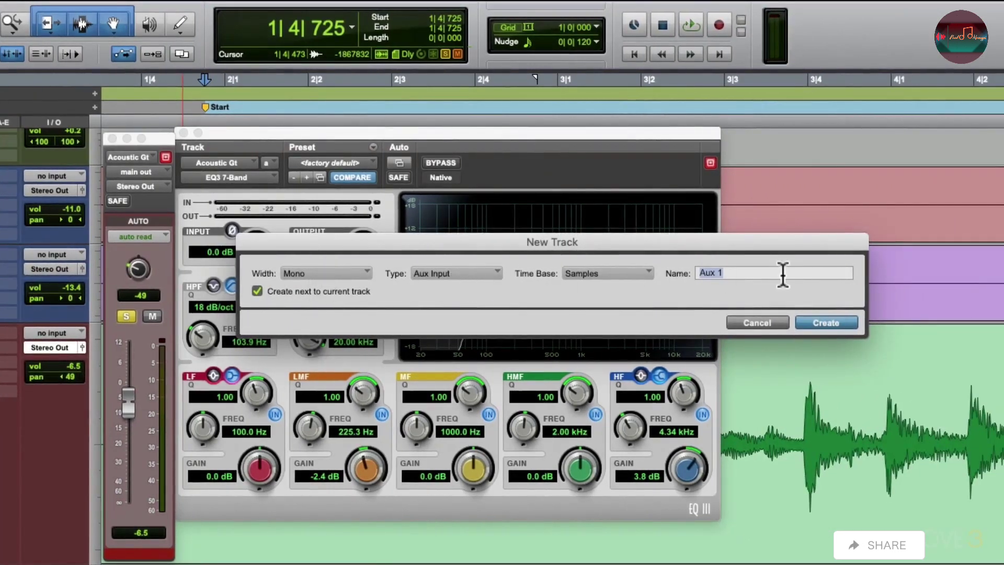
type("Ac Gt R")
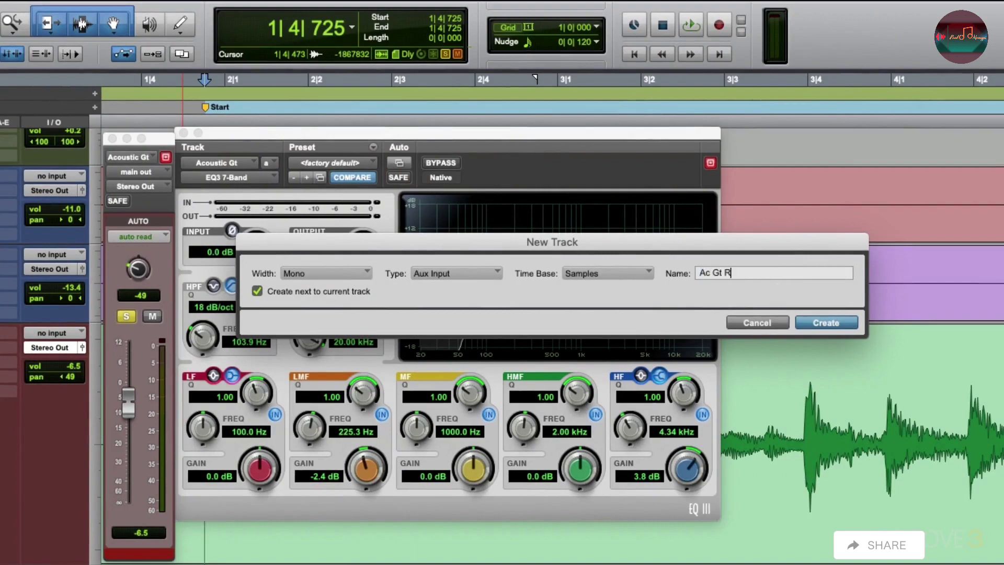
key("Return")
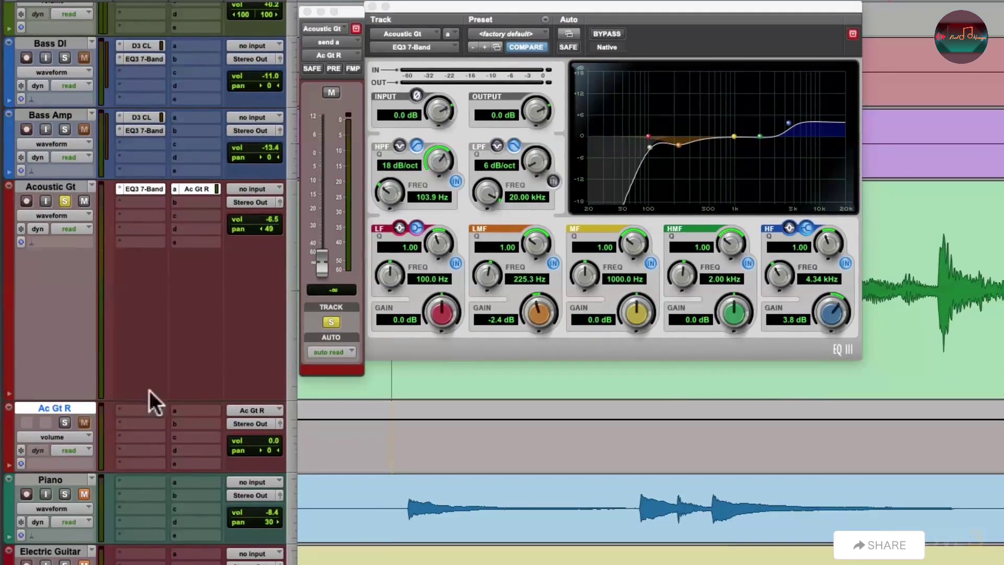
- Add Mod Delay III at 30 ms to Ac Gt R, then open its output window
left_click(121, 408)
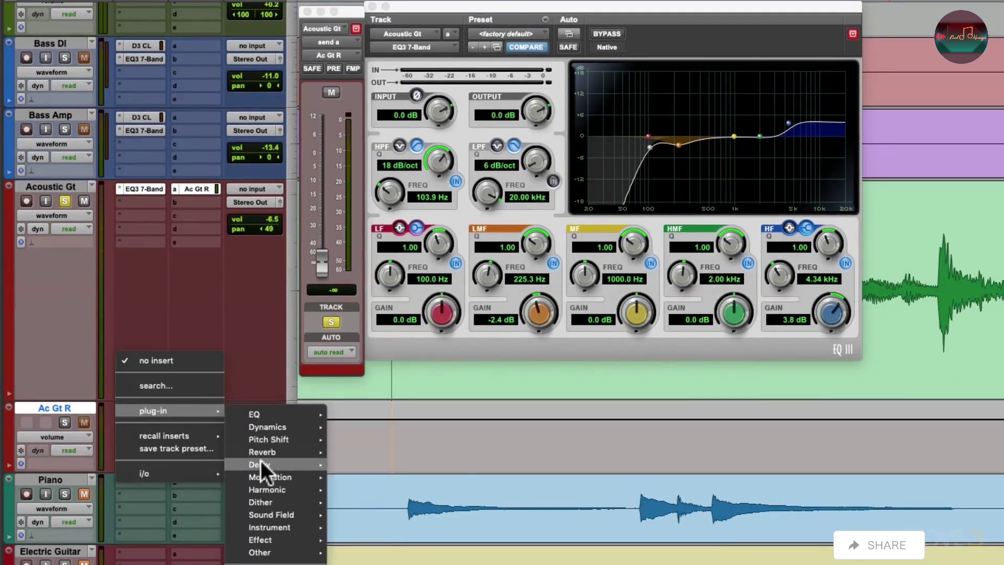
mouse_move(259, 465)
left_click(348, 468)
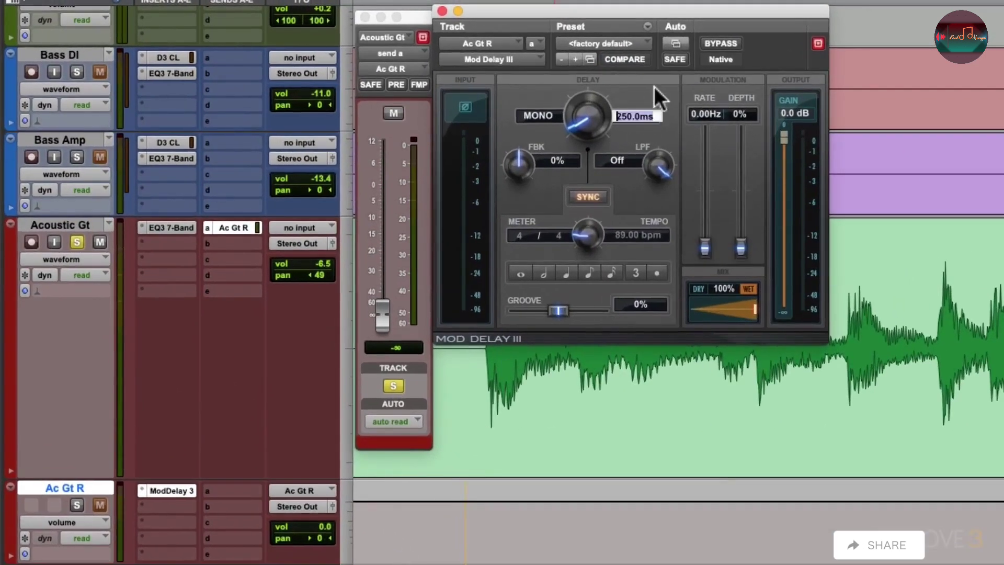
type("30")
key("Return")
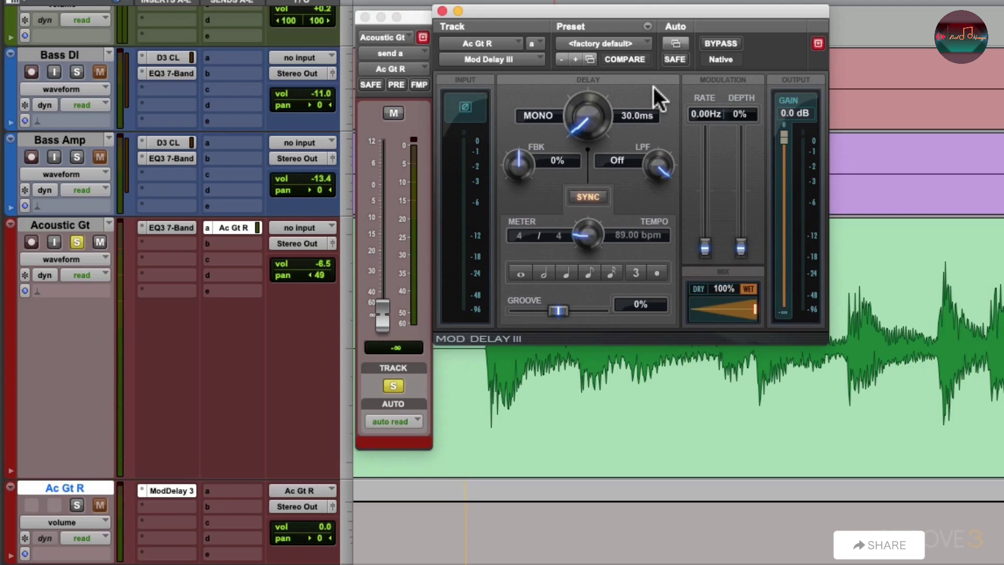
left_click(441, 12)
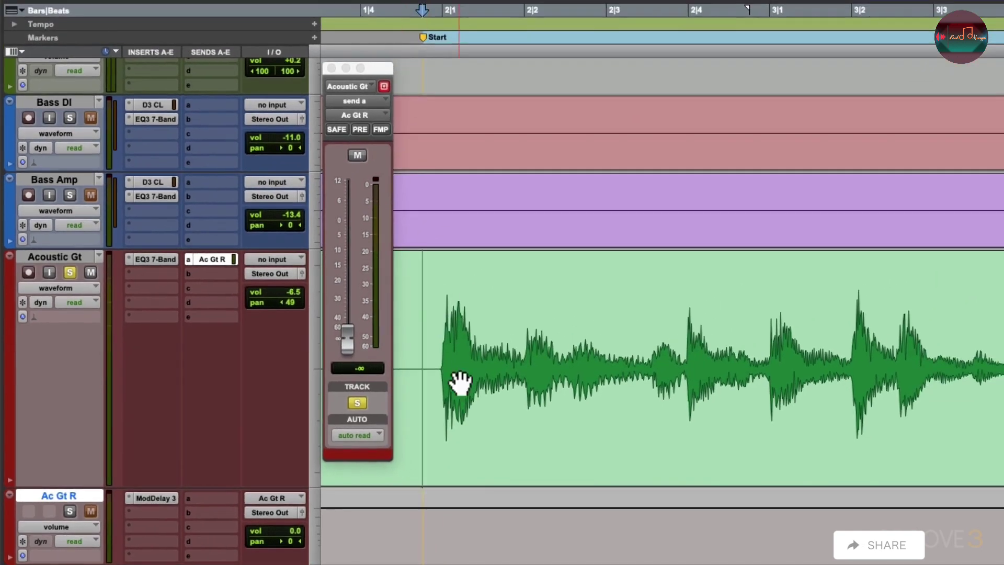
key("shift")
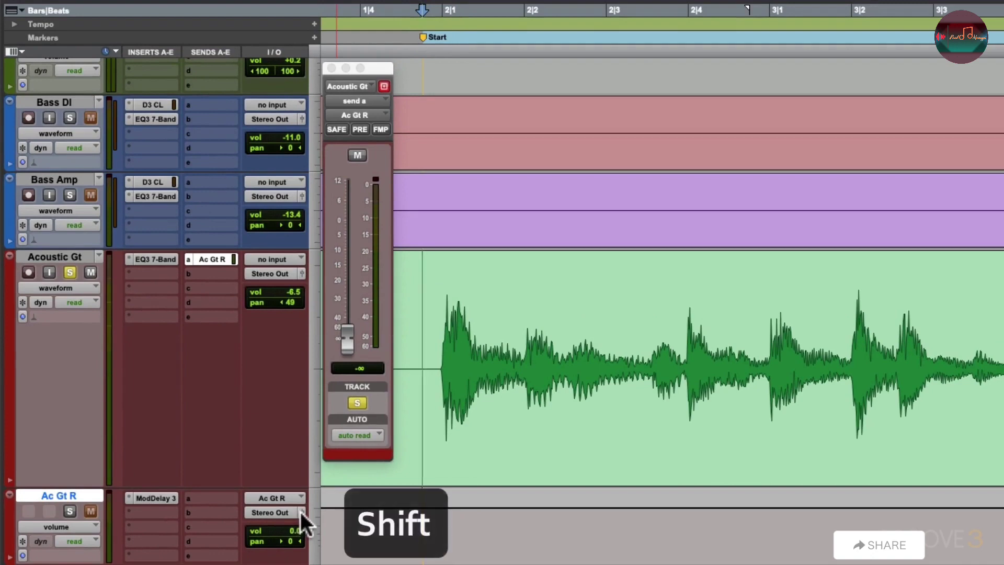
left_click(300, 512, "shift")
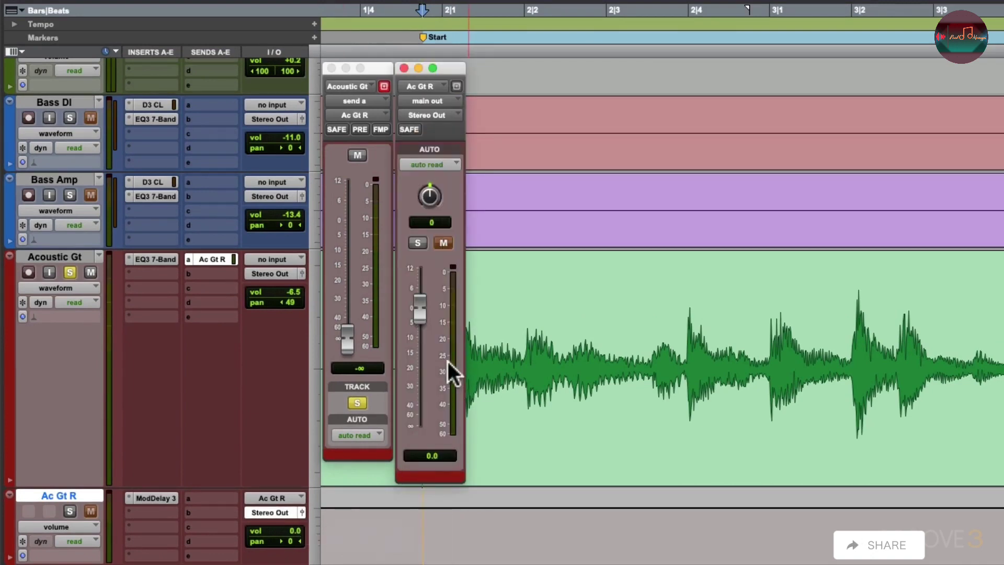
- Pan Ac Gt R fully right and make the guitar's send pre-fader at 0.0 dB
left_click_drag(430, 200, 426, 68)
left_click(303, 270)
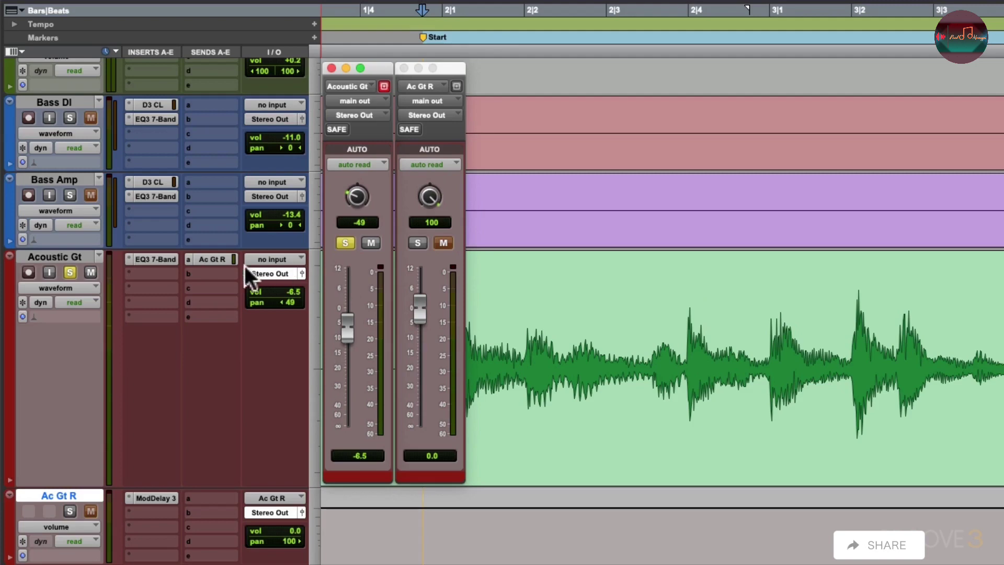
left_click(224, 262)
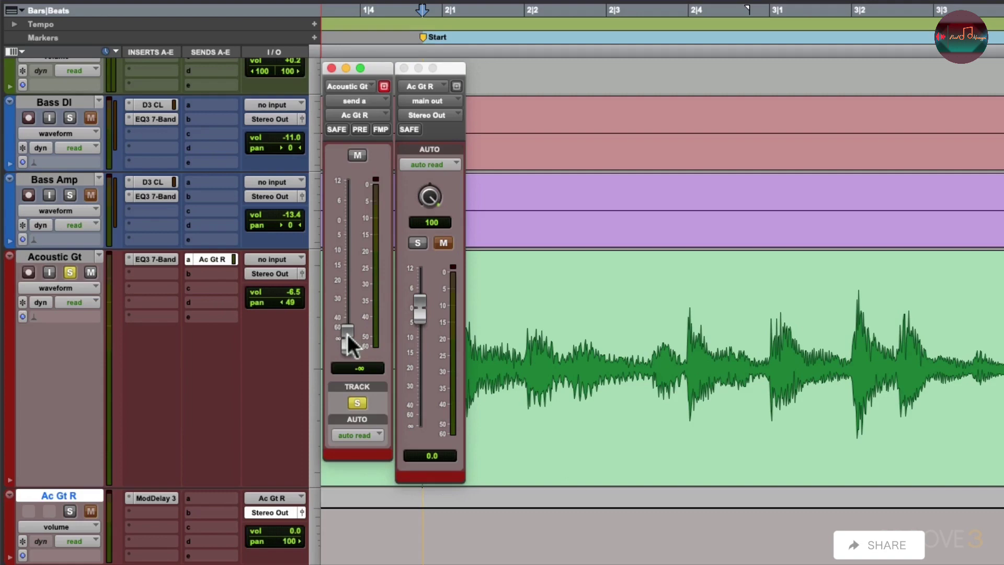
left_click(361, 130)
left_click(349, 339, "alt")
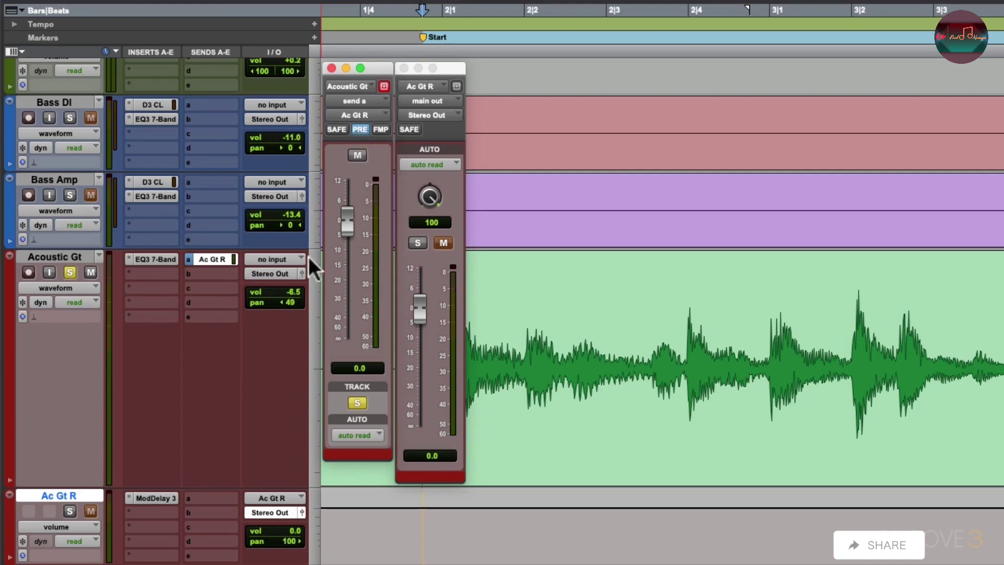
- Solo Ac Gt R and lower its fader to -16.9 dB while listening to playback
left_click(302, 271)
left_click(419, 243)
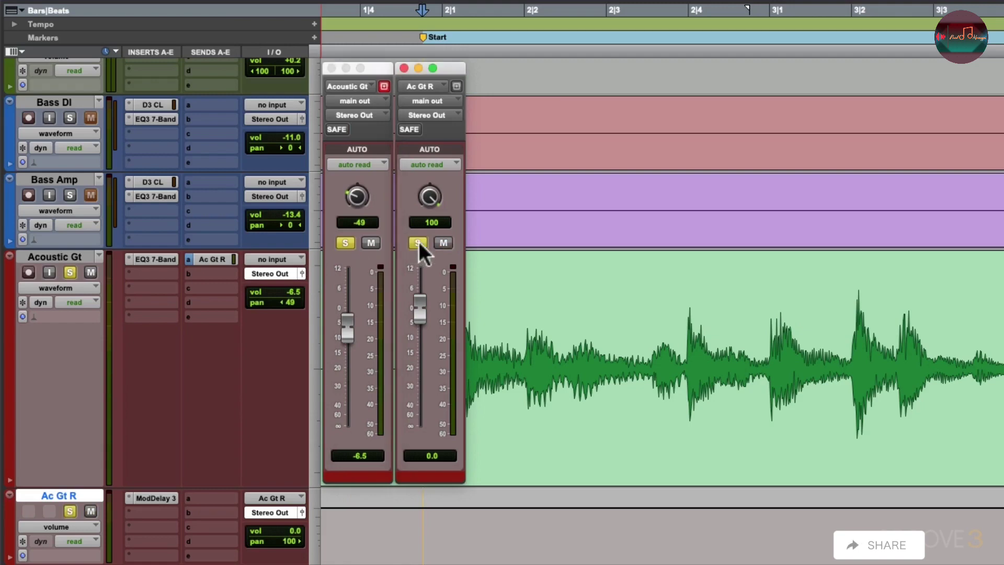
left_click_drag(422, 298, 421, 352)
key("space")
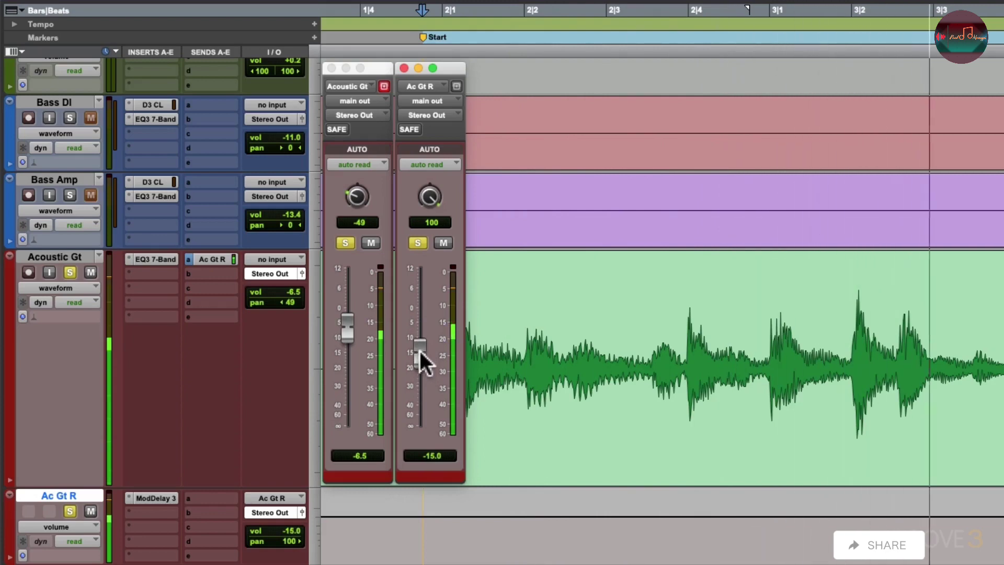
left_click_drag(421, 354, 432, 359)
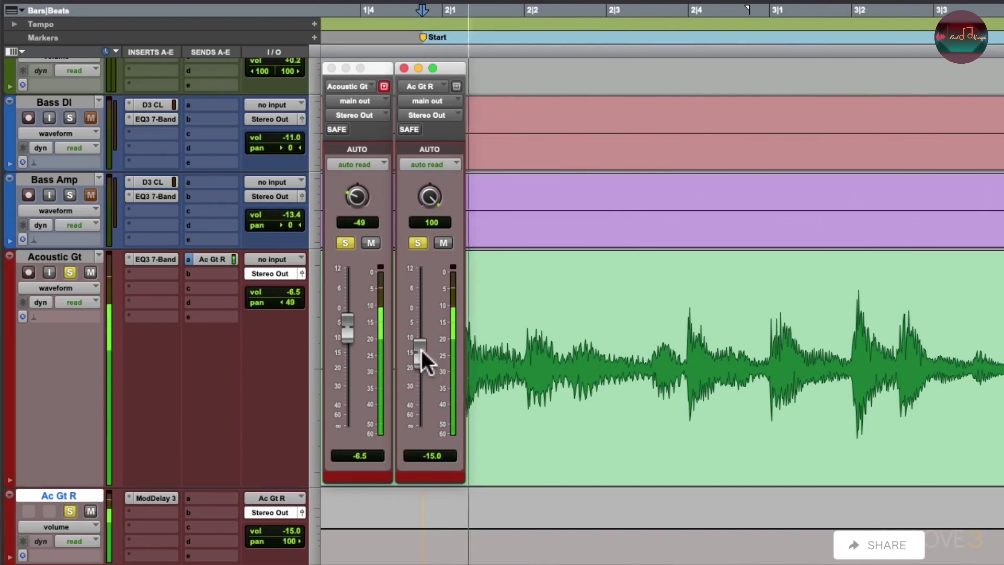
mouse_move(422, 350)
left_mouse_down()
mouse_move(426, 333)
mouse_move(421, 424)
mouse_move(432, 352)
left_mouse_up()
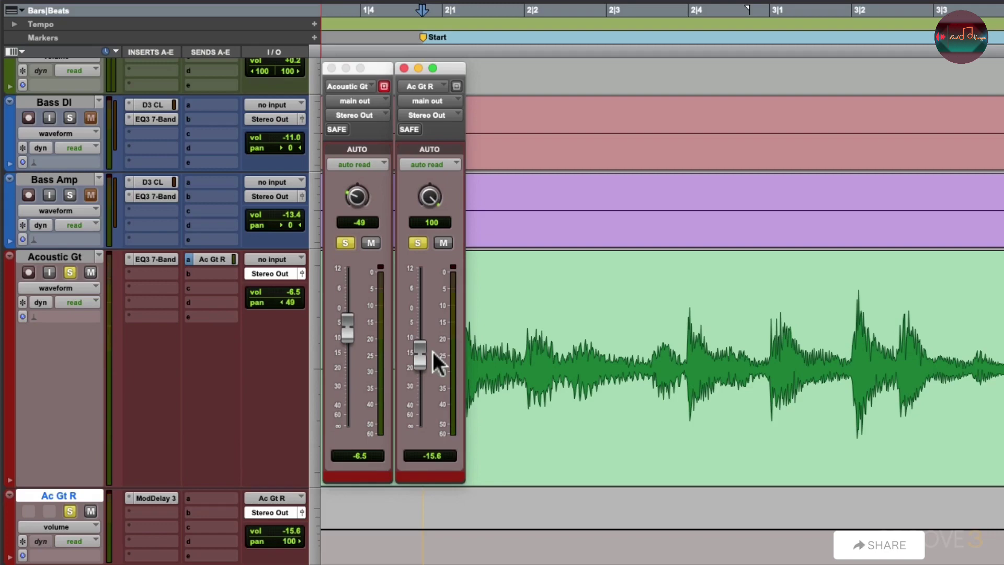
key("space")
left_click_drag(432, 351, 422, 353)
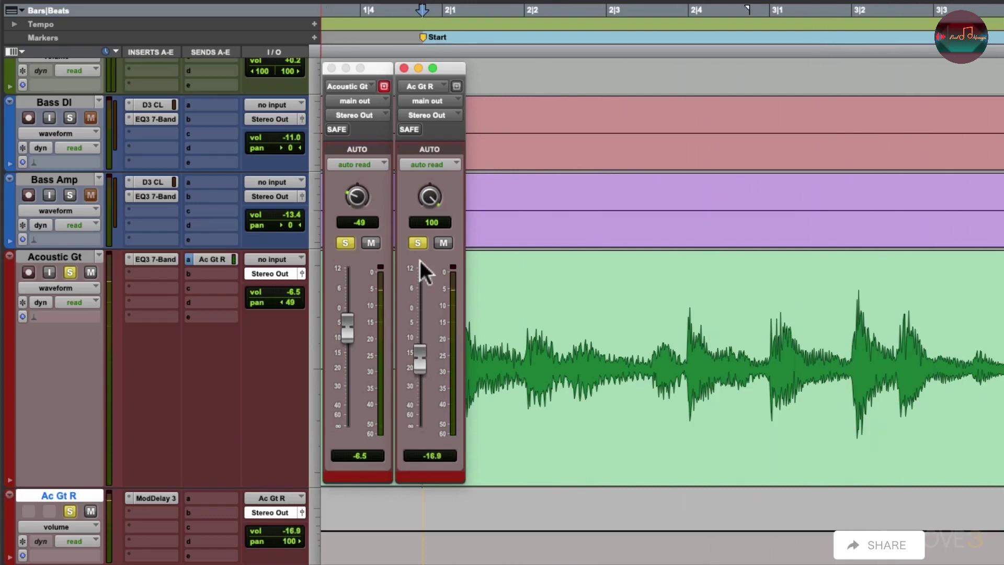
- Clear all solos and play the full mix while roughly balancing both faders
left_click(418, 244, "alt")
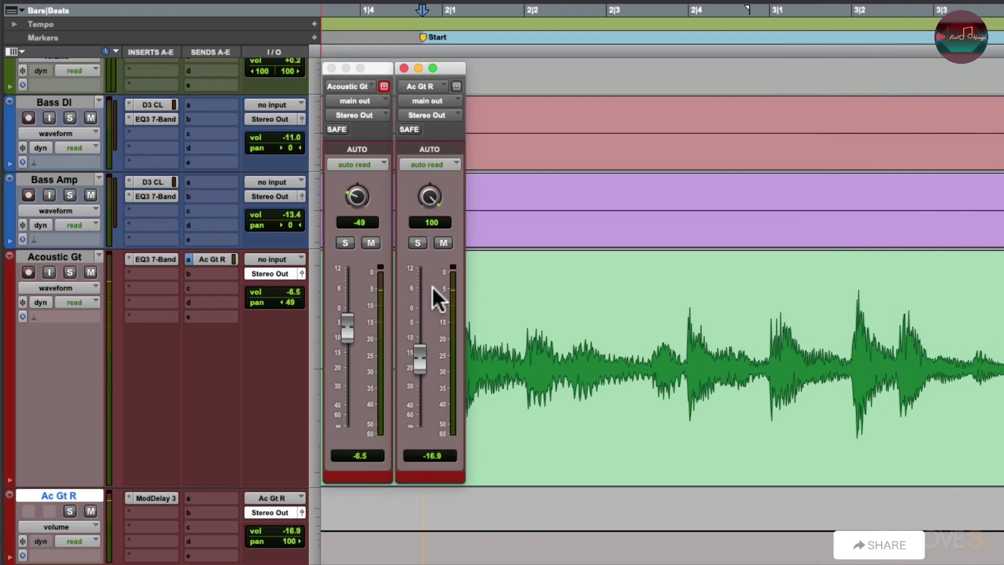
key("space")
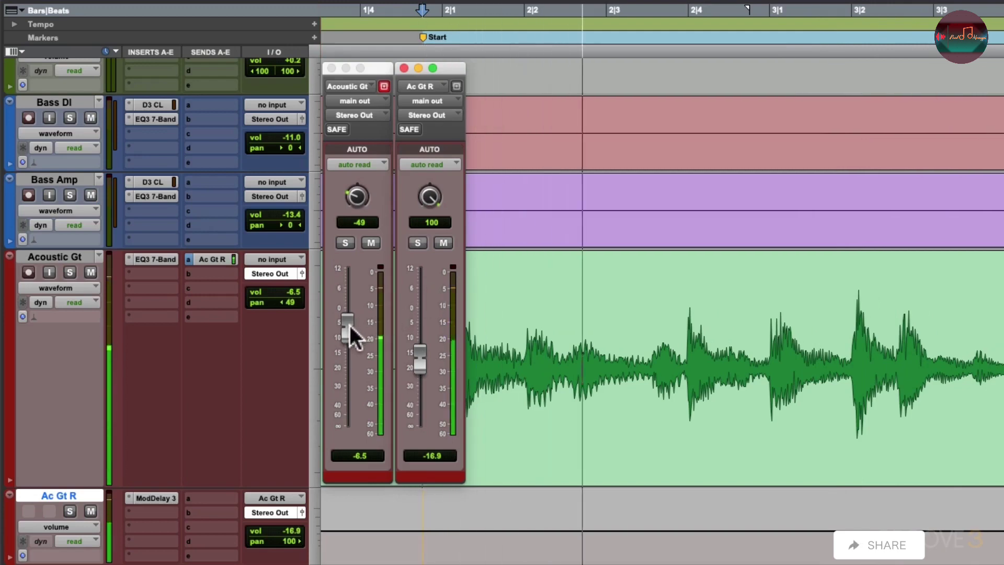
left_click_drag(350, 325, 358, 327)
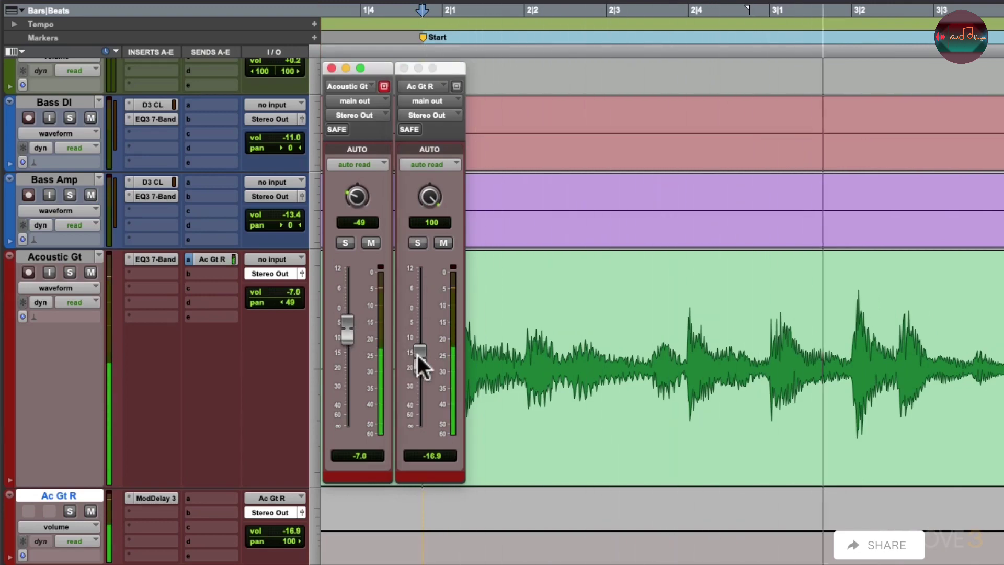
left_click_drag(418, 355, 422, 365)
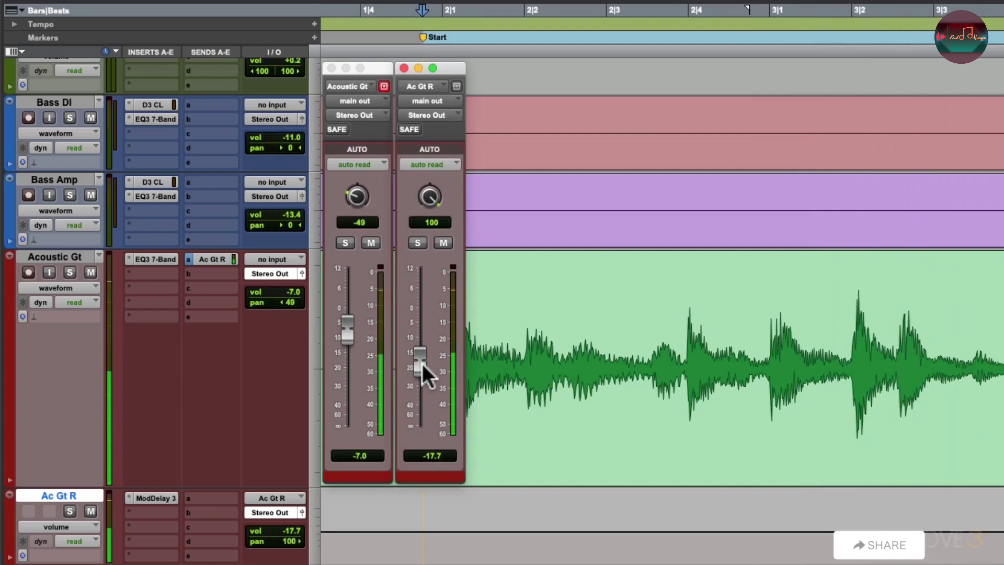
left_click_drag(343, 332, 343, 330)
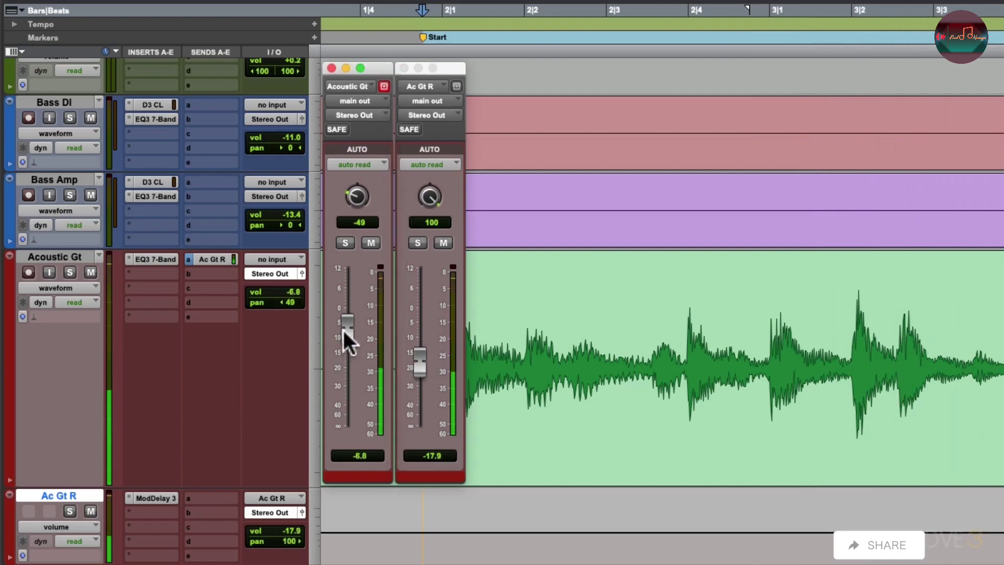
left_click_drag(408, 359, 418, 366)
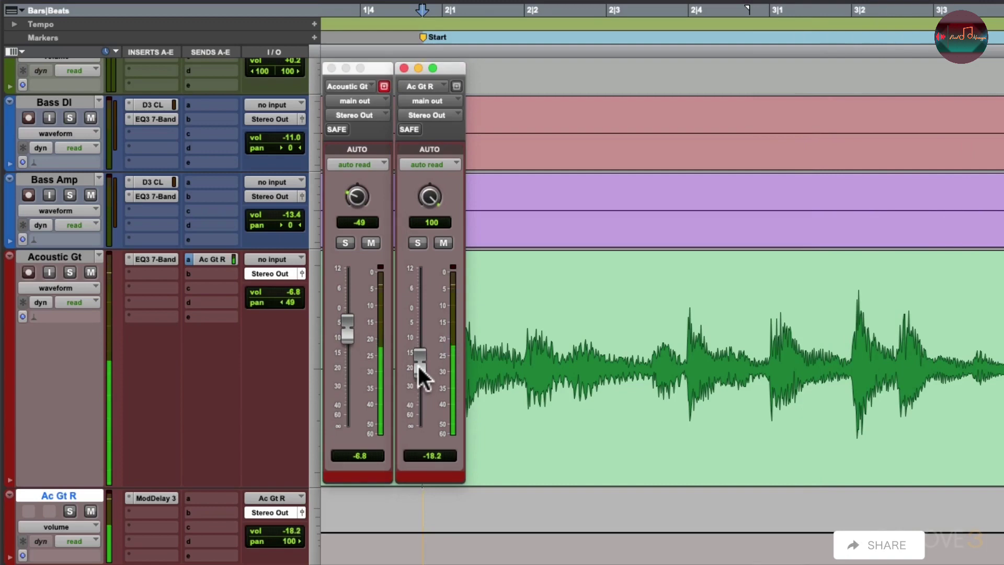
left_click_drag(418, 367, 418, 364)
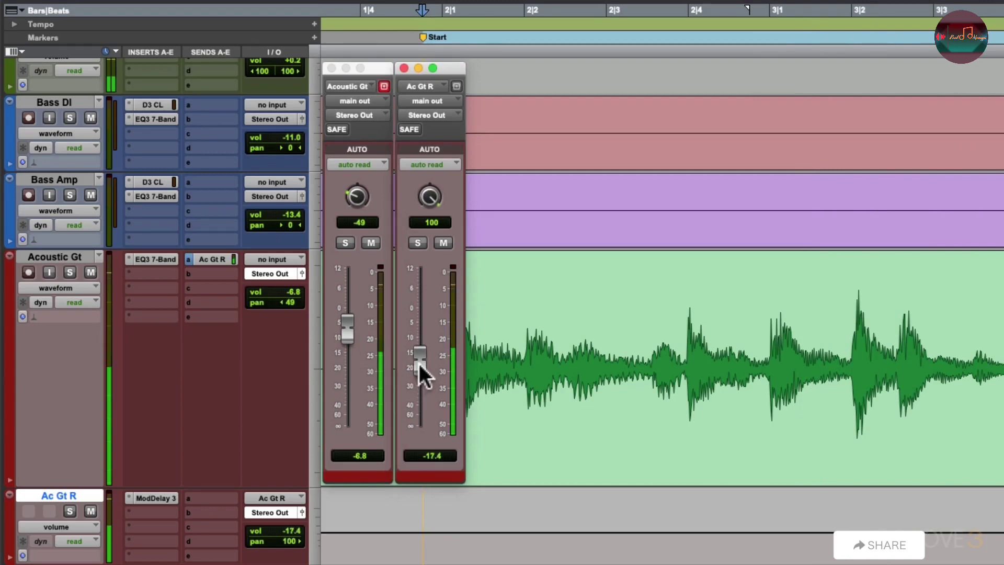
- Mute-compare the delay aux, then set Acoustic Gt to -6.2 dB and Ac Gt R to -15.0 dB
left_click(442, 243)
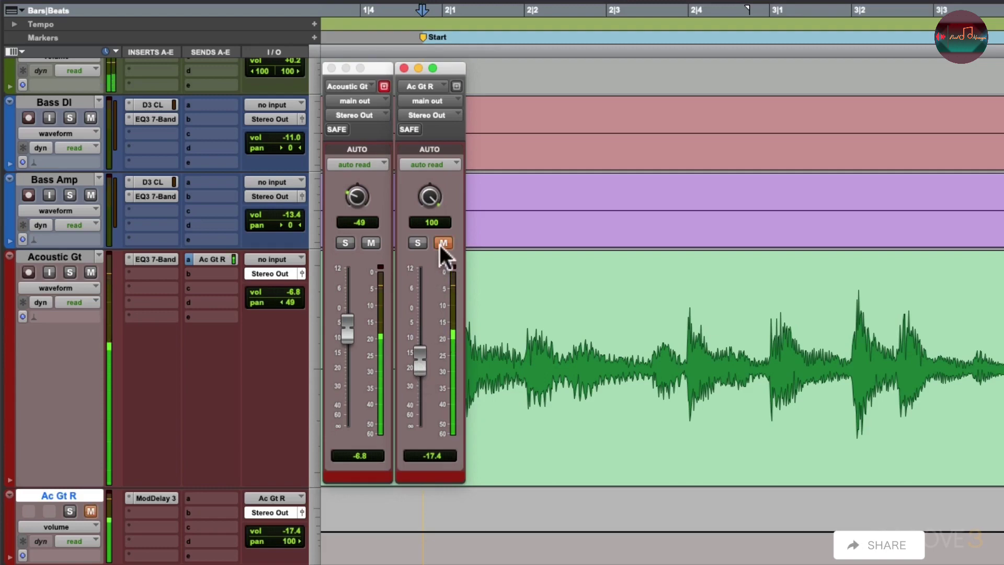
left_click(441, 243)
left_click_drag(423, 360, 423, 357)
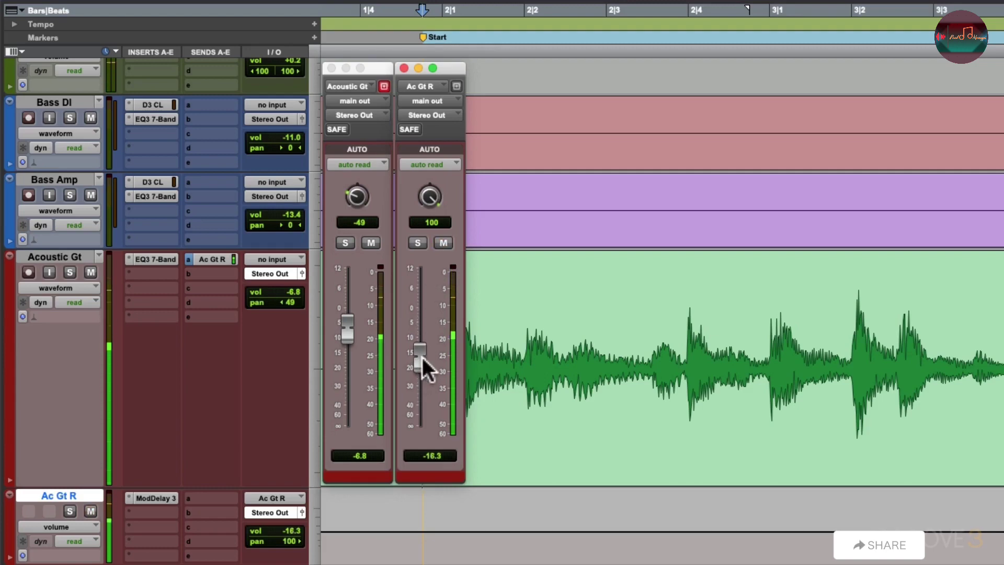
left_click_drag(347, 327, 348, 325)
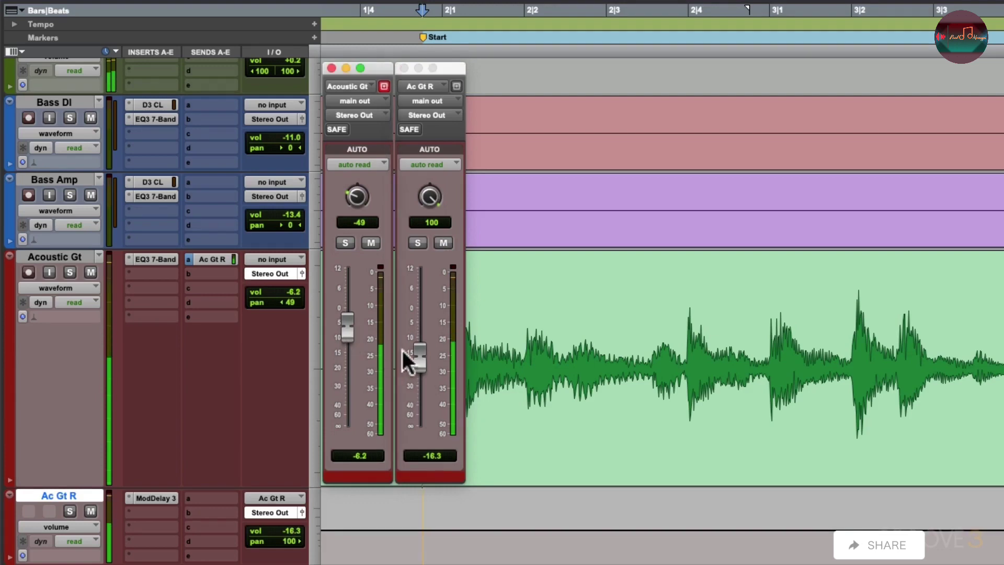
left_click_drag(420, 355, 421, 353)
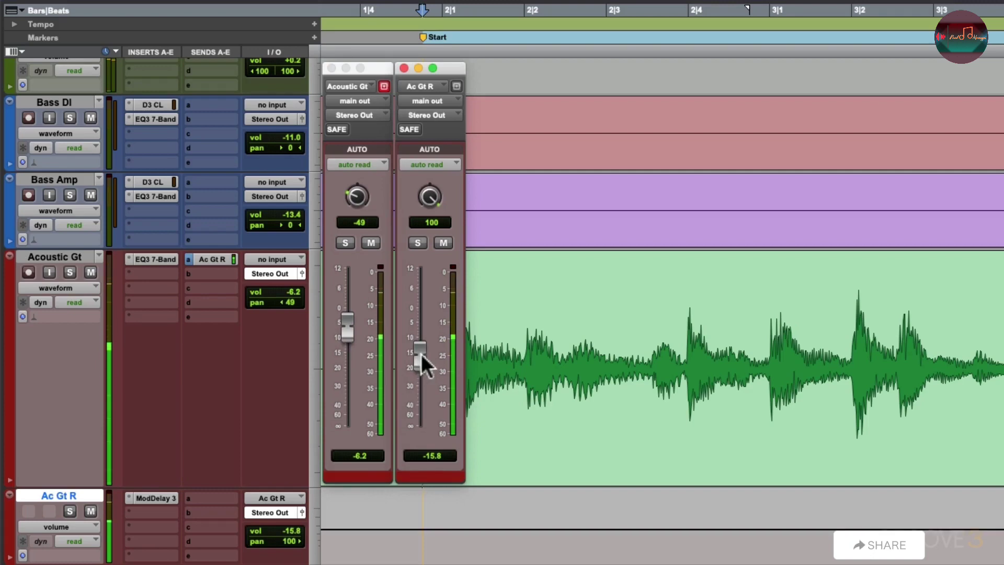
left_click_drag(422, 354, 421, 353)
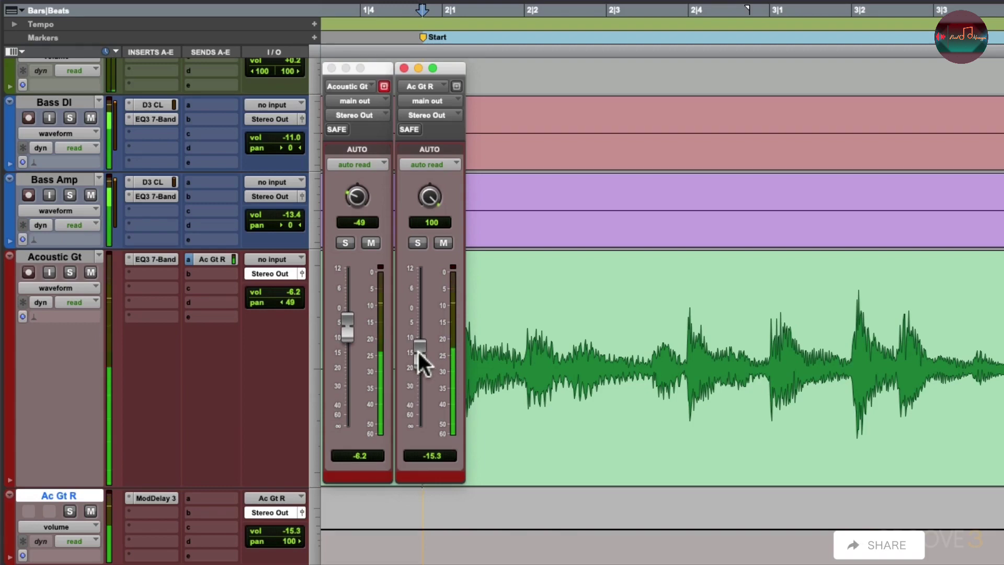
left_click_drag(418, 352, 417, 351)
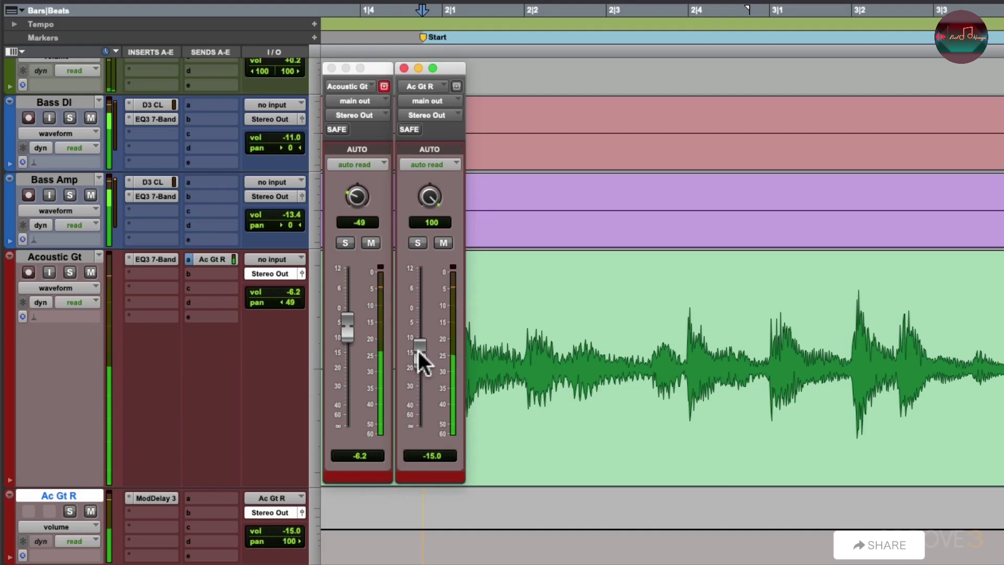